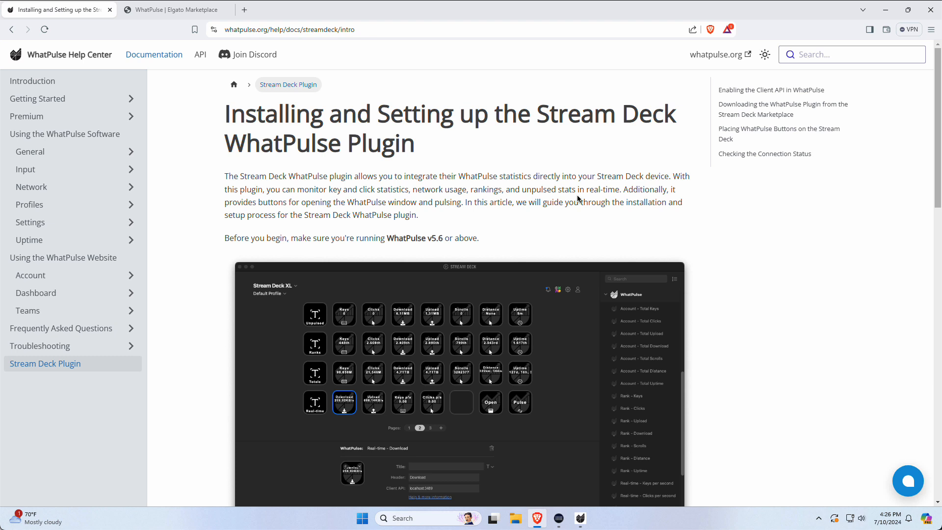
- Bring up the Stream Deck and WhatPulse windows for a look and return to the plugin help article
left_click(559, 519)
left_click(580, 518)
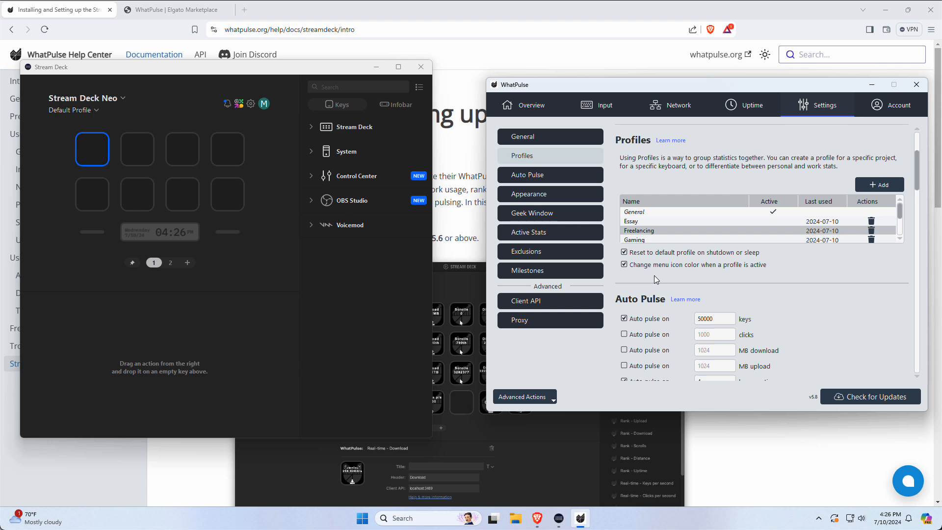
left_click(460, 175)
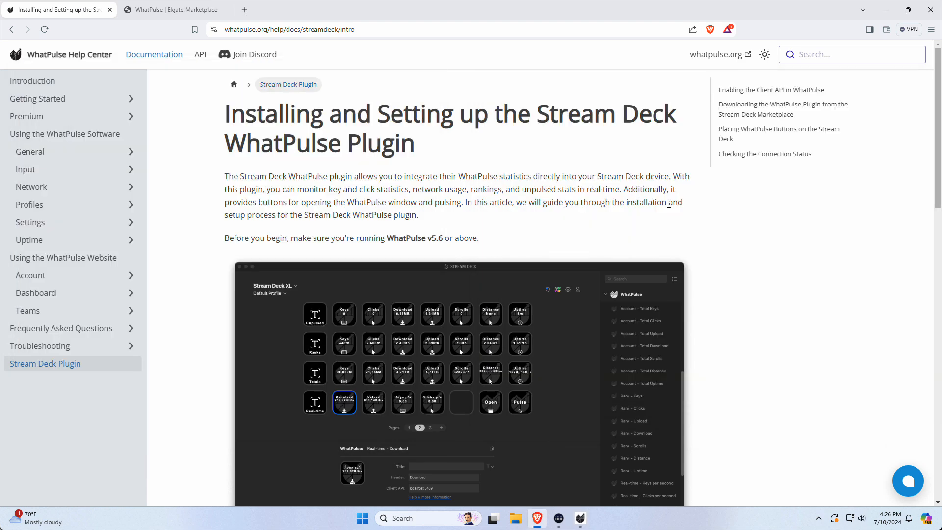
- Open the help article's Stream Deck Marketplace link in a new tab and switch to the WhatPulse plugin page
scroll(669, 203, "down", 8)
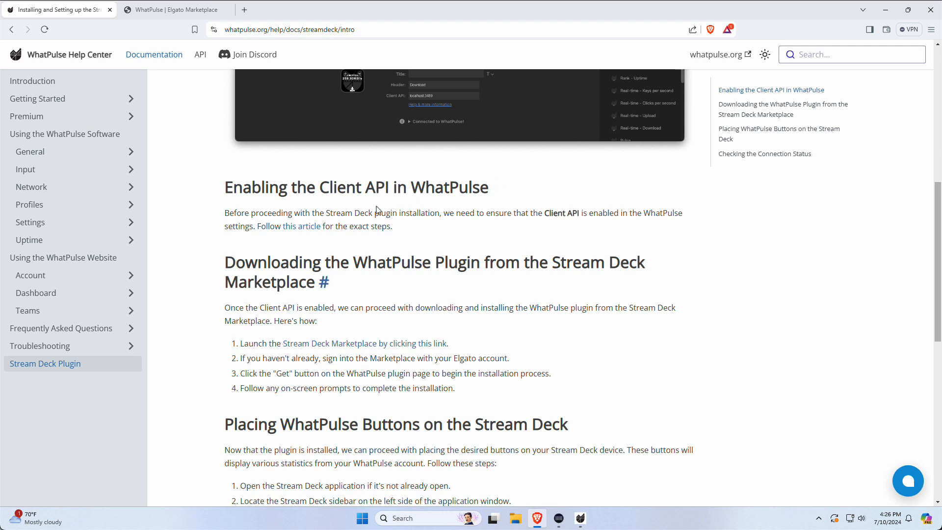
left_click(380, 340)
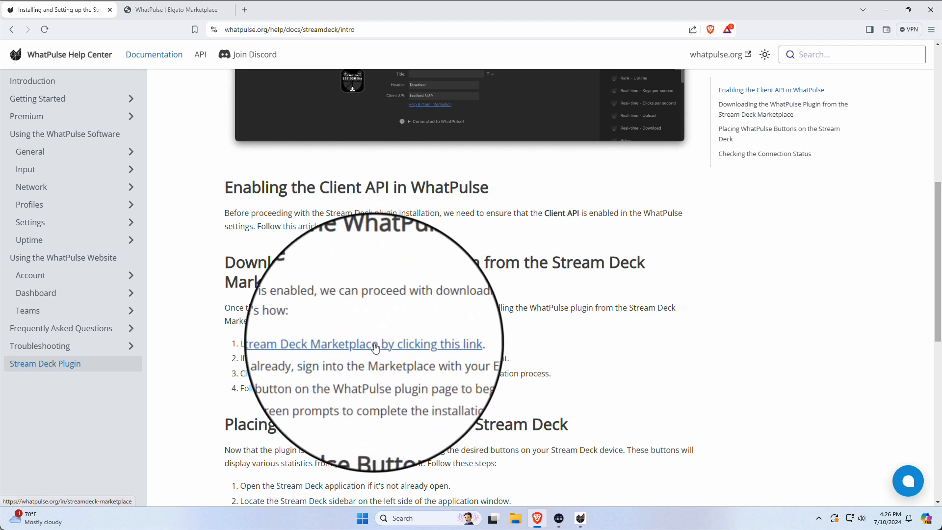
right_click(376, 344)
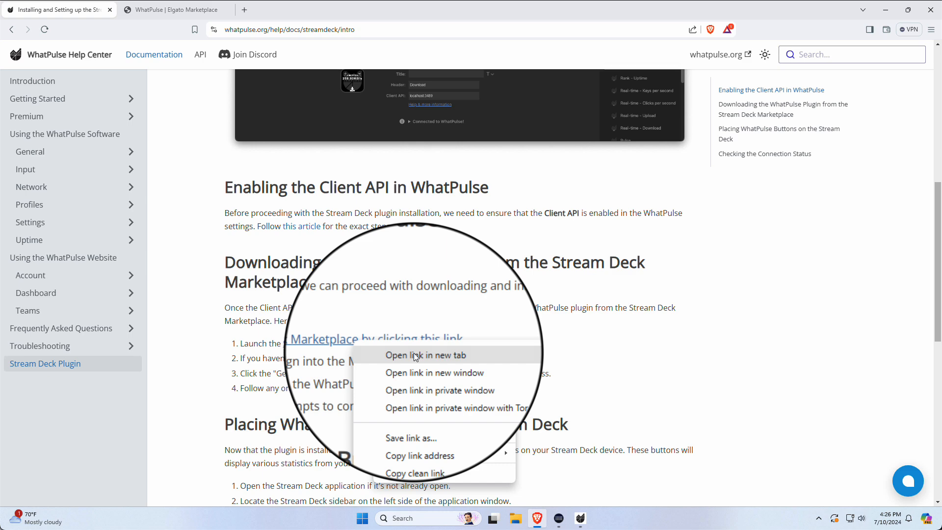
left_click(413, 354)
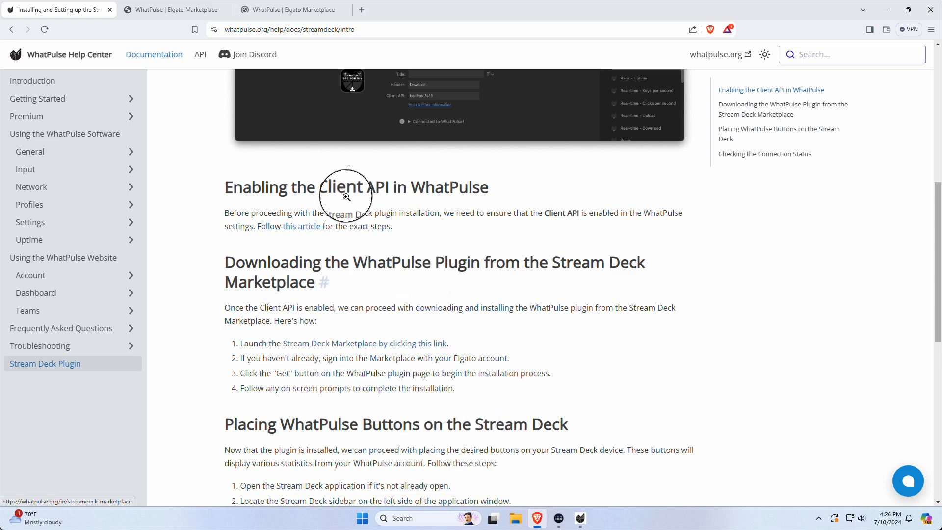
left_click(291, 10)
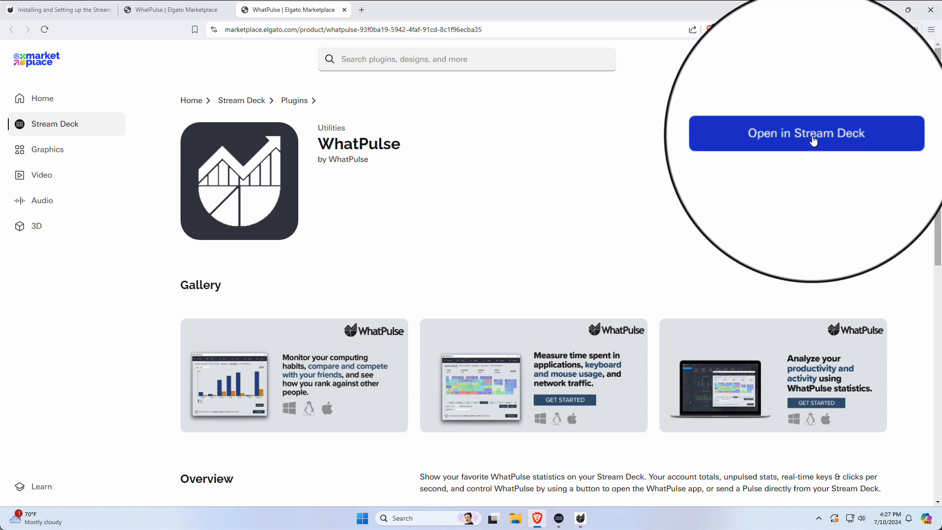
- Open the WhatPulse plugin in Stream Deck from its marketplace page and allow the site to launch the application
left_click(811, 135)
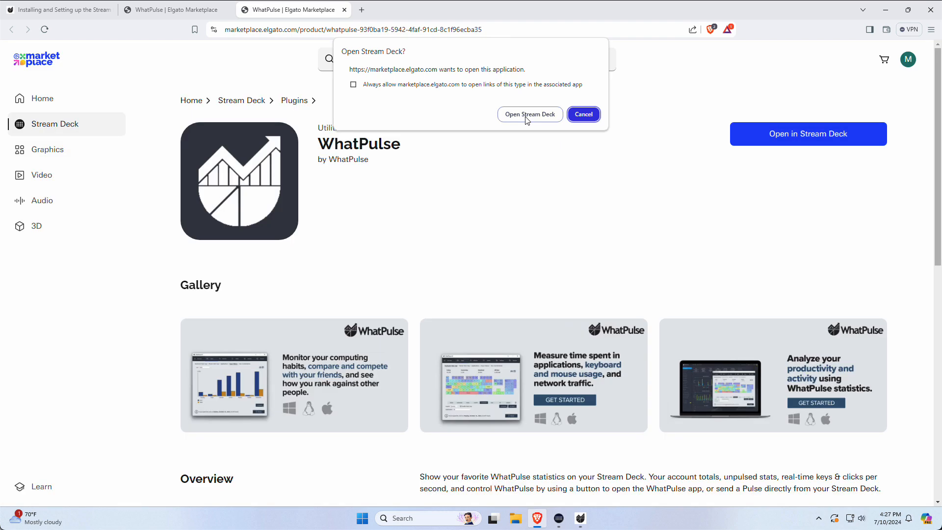
left_click(526, 117)
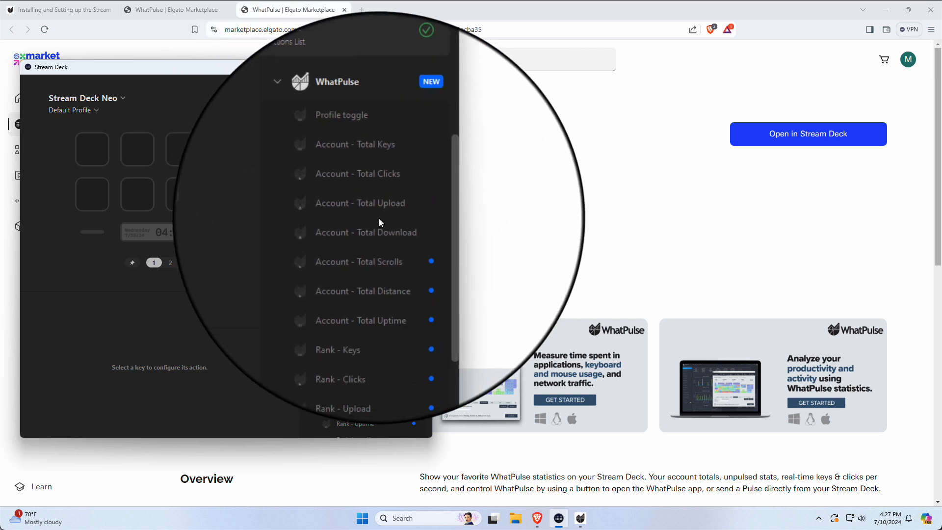
- Assign Pulse and Open Window to the fourth column's keys, and Unpulsed - Keys and Unpulsed - Clicks to the upper row's first two keys
scroll(380, 221, "down", 3)
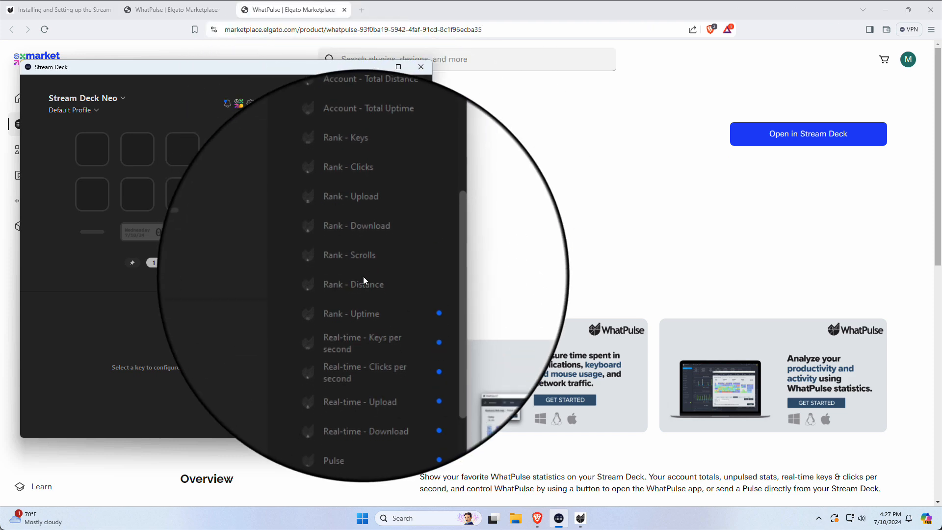
scroll(364, 280, "down", 2)
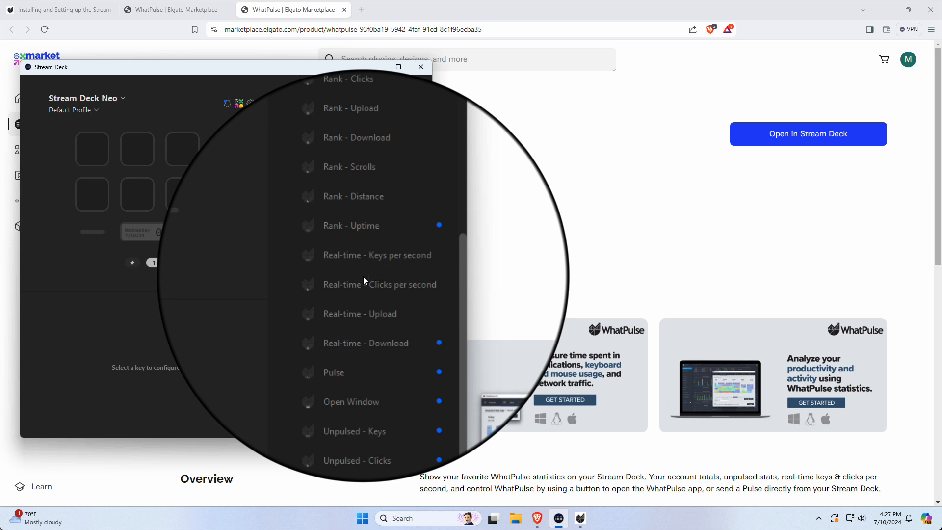
scroll(364, 277, "down", 2)
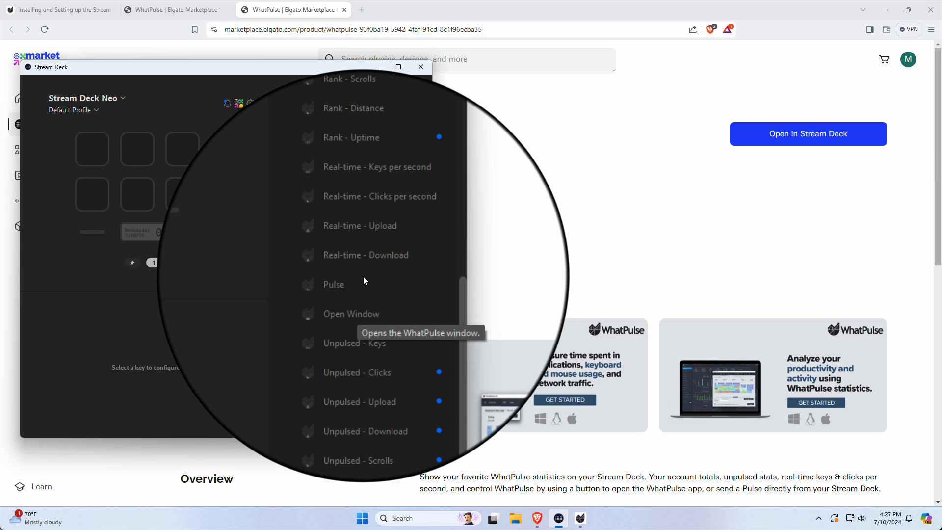
left_click_drag(349, 300, 233, 154)
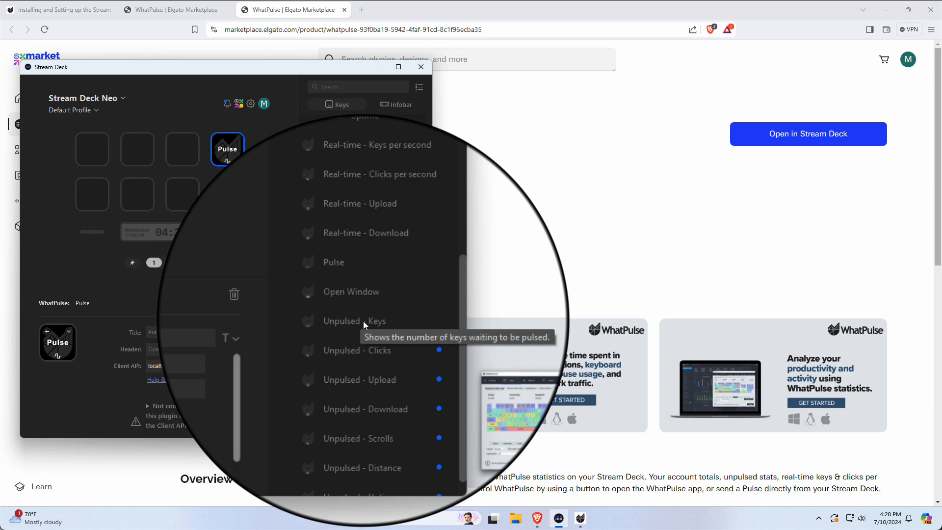
left_click_drag(363, 321, 90, 147)
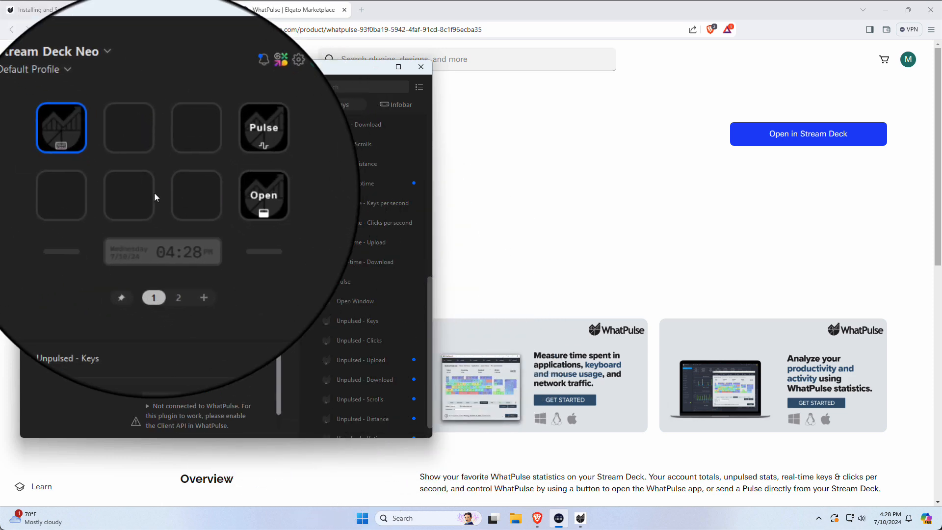
left_click_drag(358, 336, 137, 150)
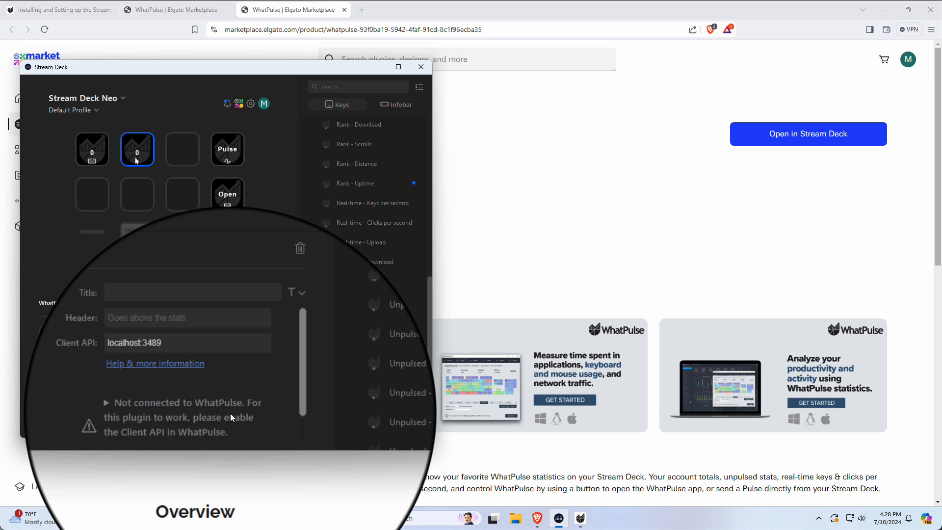
- Switch to WhatPulse and enable the Client API in its settings so the Stream Deck plugin can connect
scroll(233, 417, "down", 1)
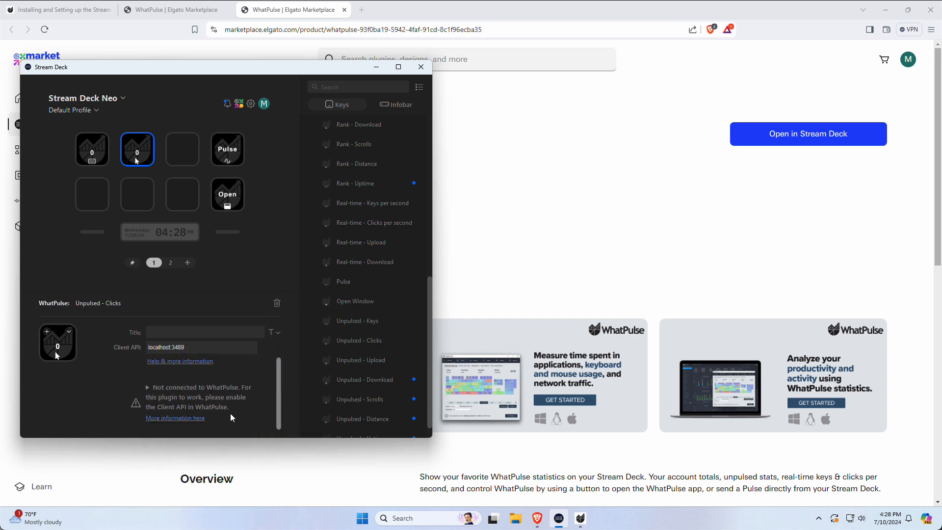
left_click(580, 518)
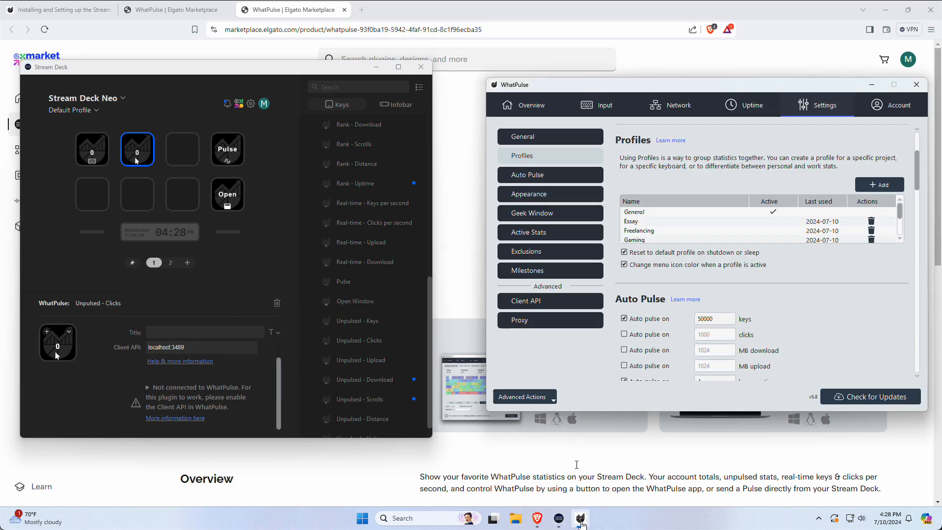
left_click(552, 304)
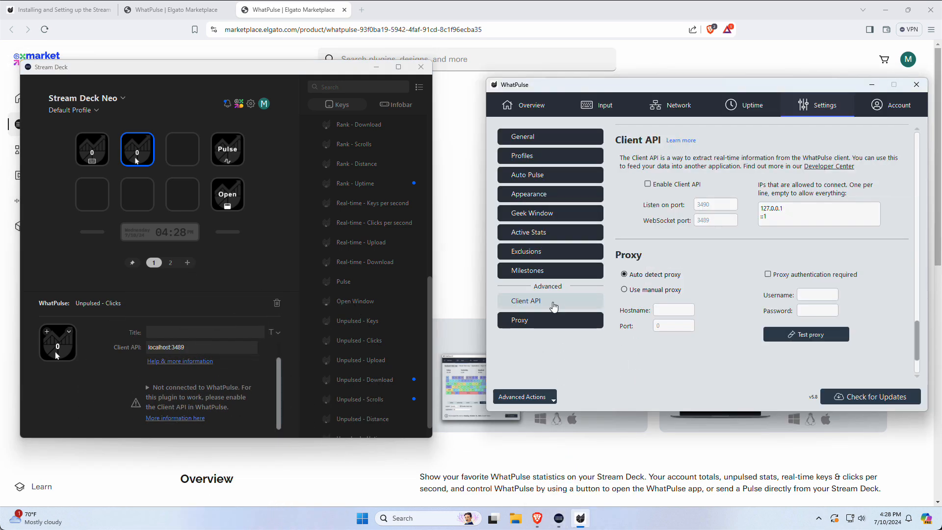
left_click(665, 187)
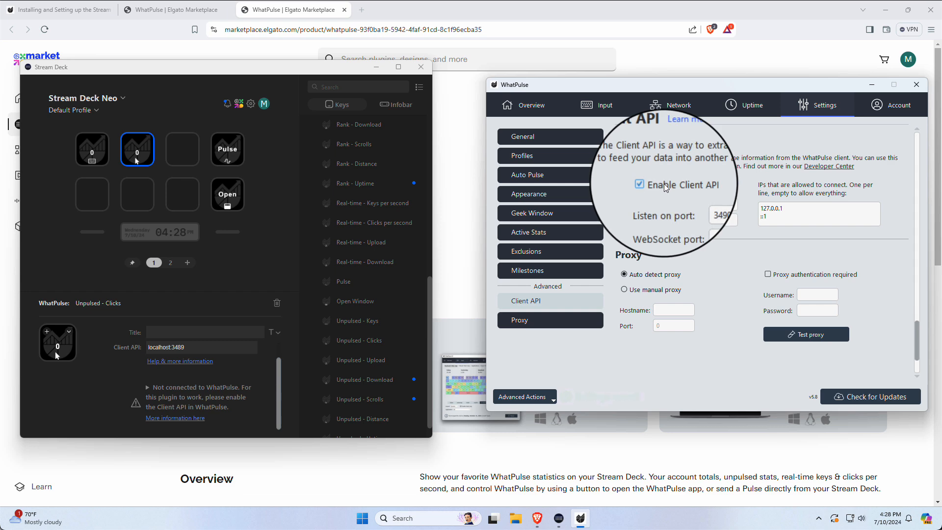
- Check the WhatPulse connection status of the Pulse and Unpulsed - Keys keys in Stream Deck
left_click(233, 152)
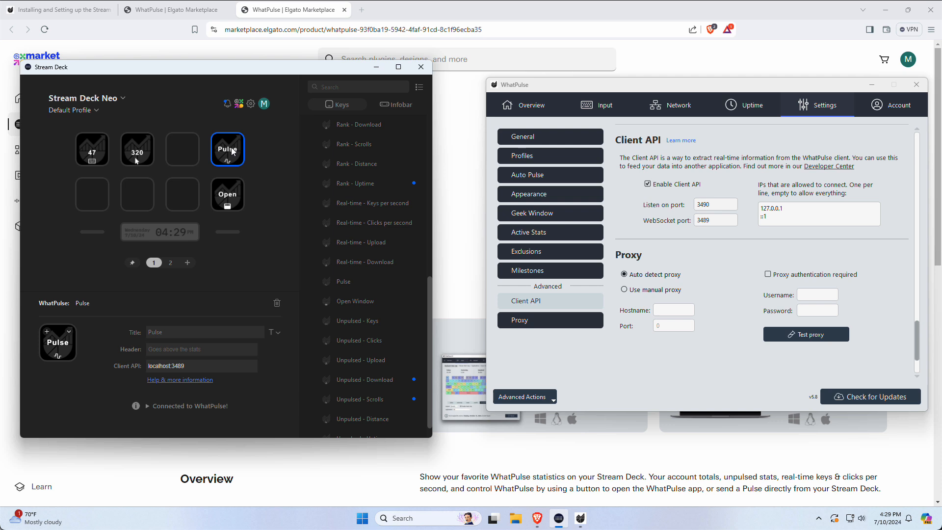
left_click(96, 149)
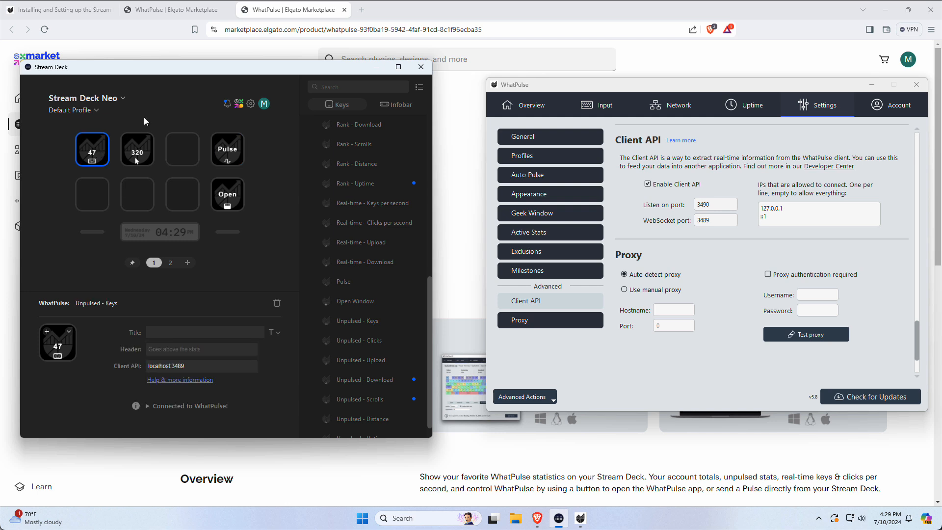
left_click(165, 109)
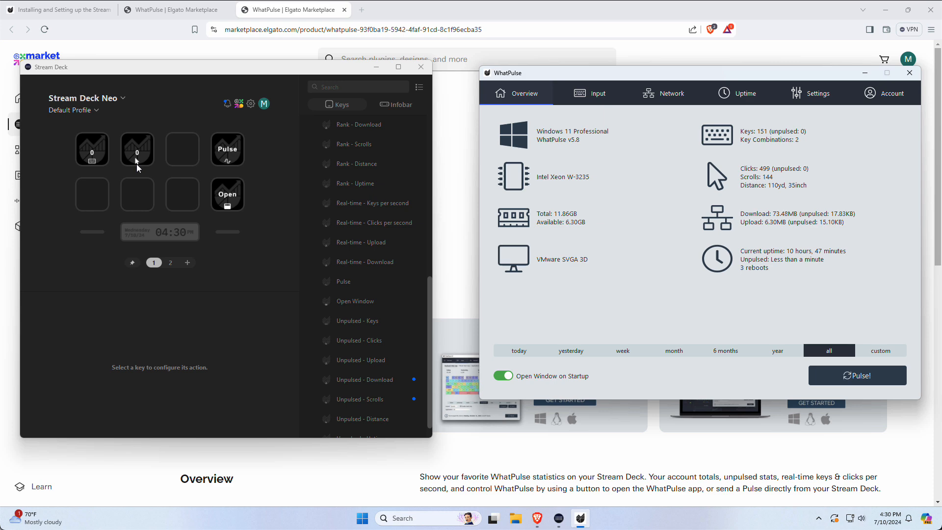
- Show the Profiles section of the WhatPulse settings and look over the existing profiles
left_click(817, 100)
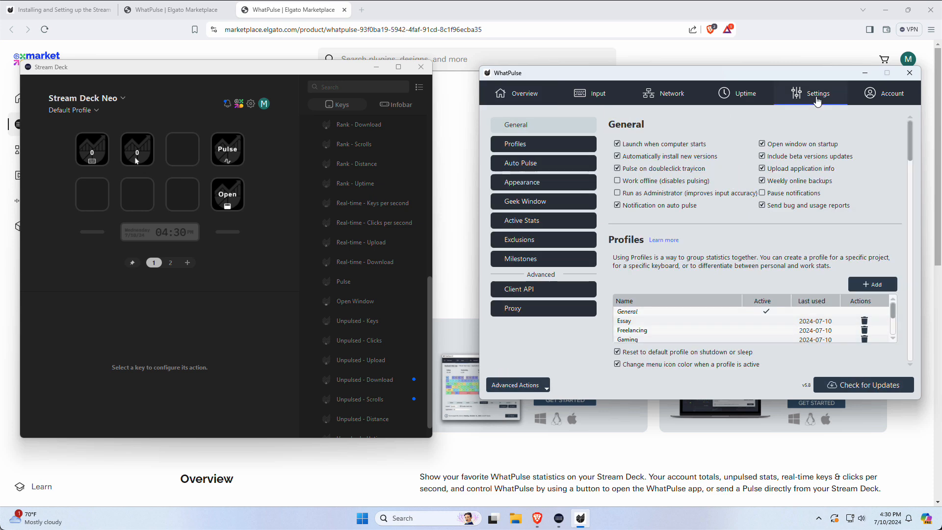
left_click(544, 150)
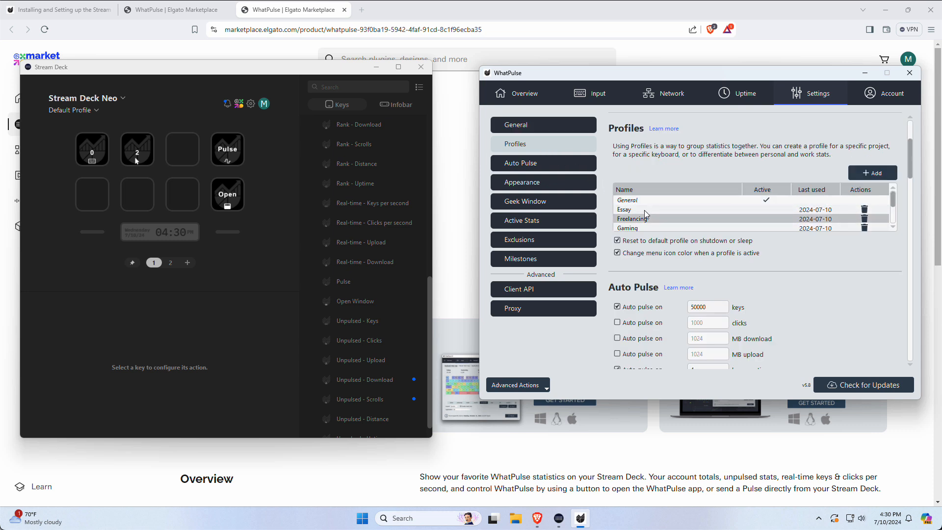
scroll(645, 215, "down", 1)
scroll(645, 214, "up", 1)
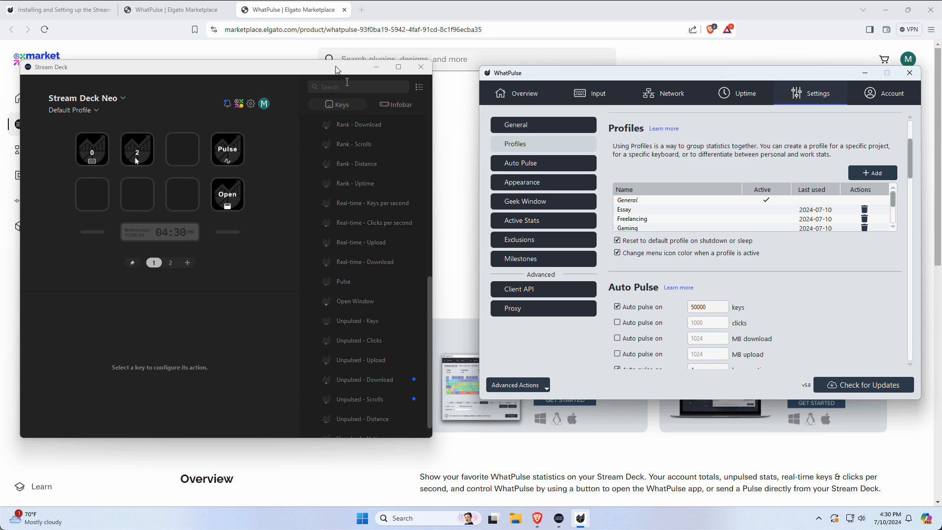
- Add a WhatPulse Profile toggle to the first key of the second Stream Deck row and assign it the Essay profile
left_click(337, 70)
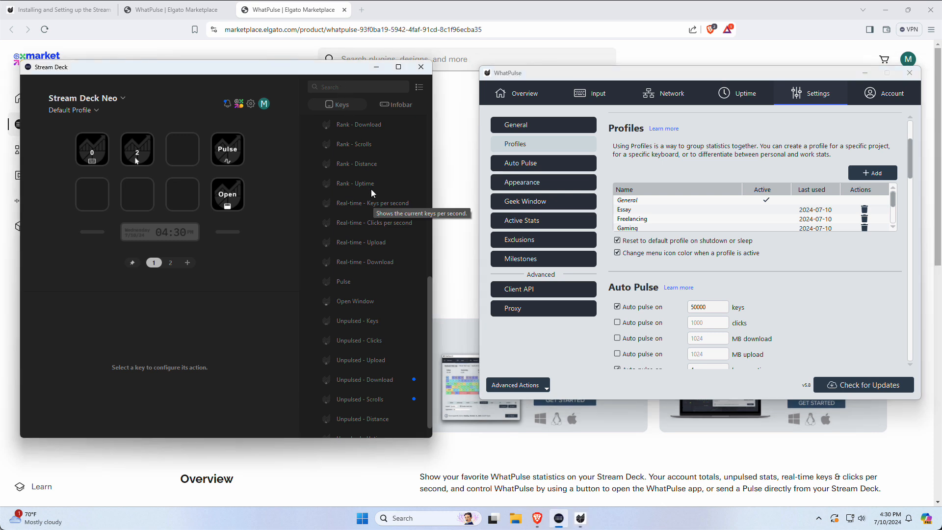
scroll(369, 223, "up", 8)
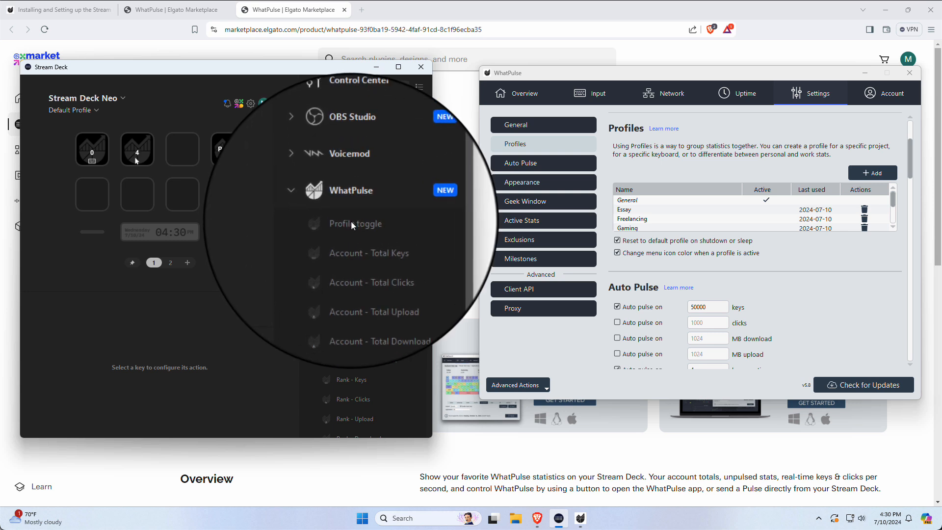
left_click_drag(353, 224, 93, 197)
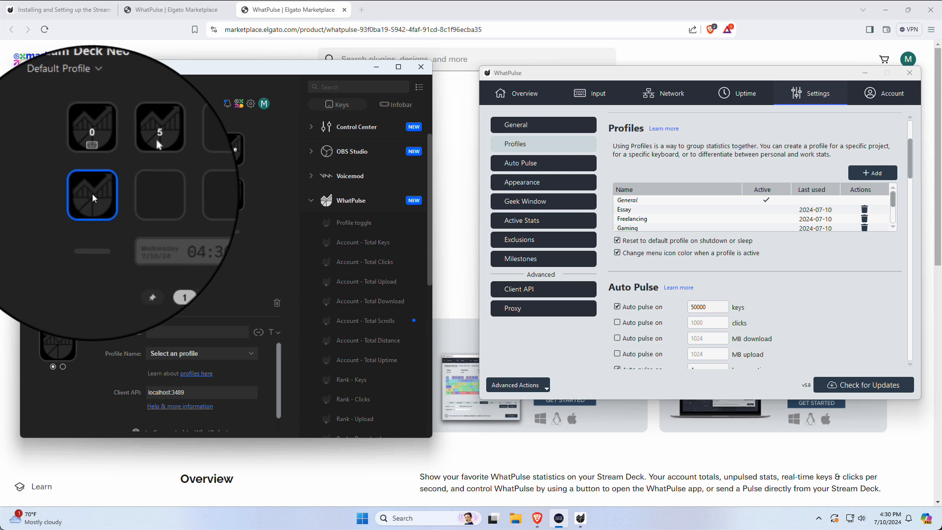
left_click(233, 354)
key("Down")
key("Down")
key("Down")
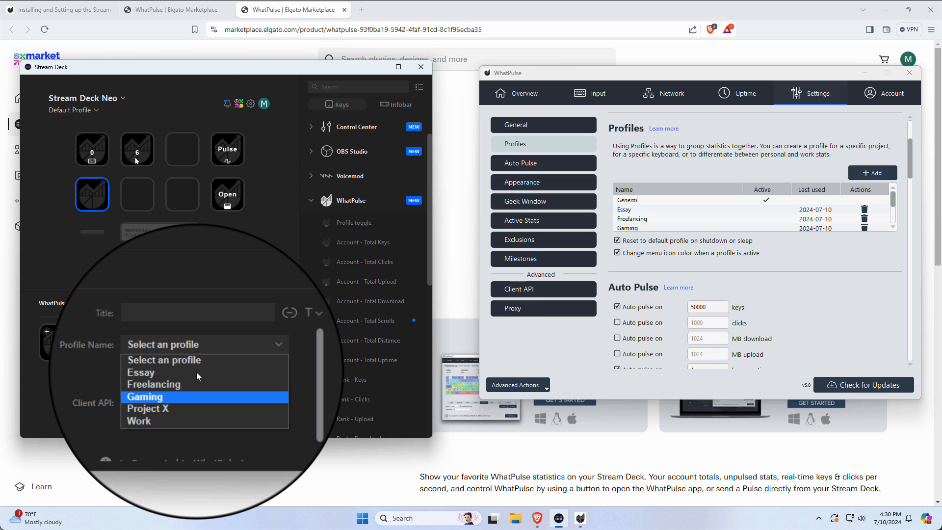
key("Up")
key("Up")
key("Return")
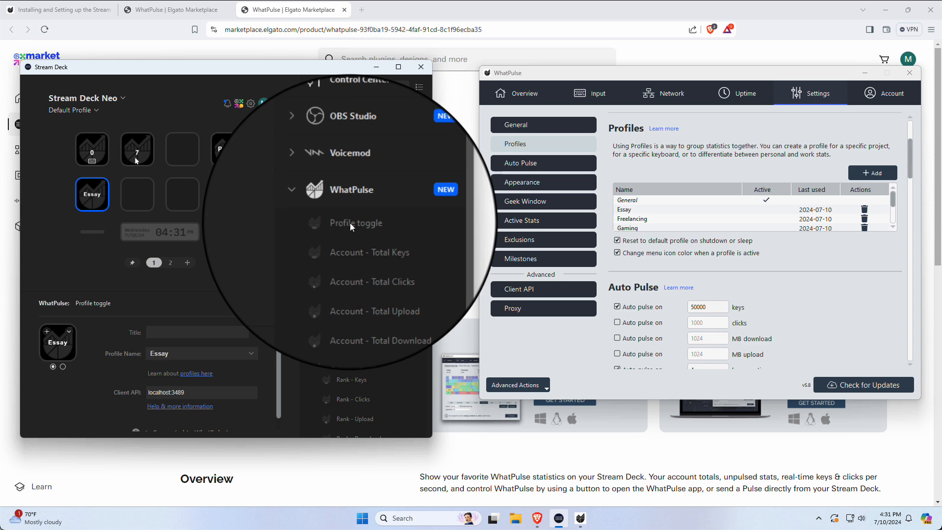
- Add a Profile toggle to the second key of the second row and assign it the Gaming profile
left_click_drag(349, 223, 113, 187)
left_click_drag(135, 193, 136, 193)
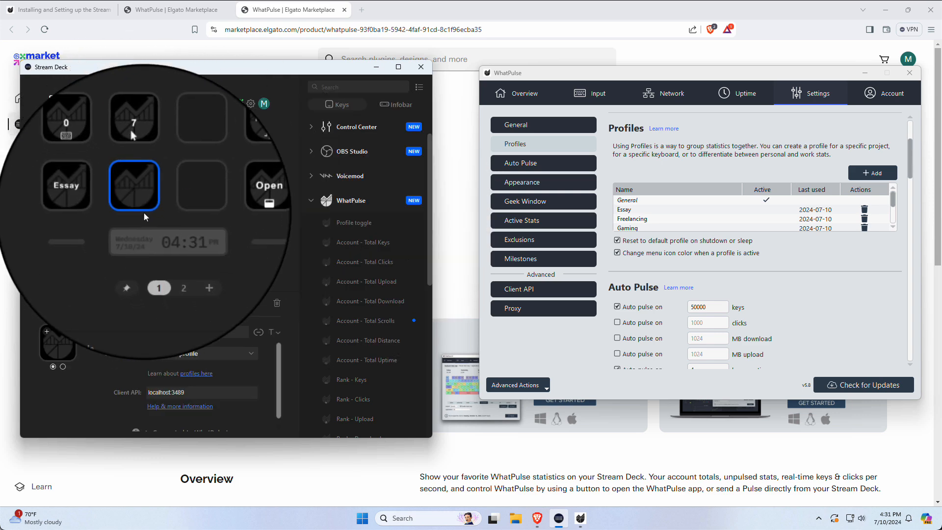
left_click(207, 354)
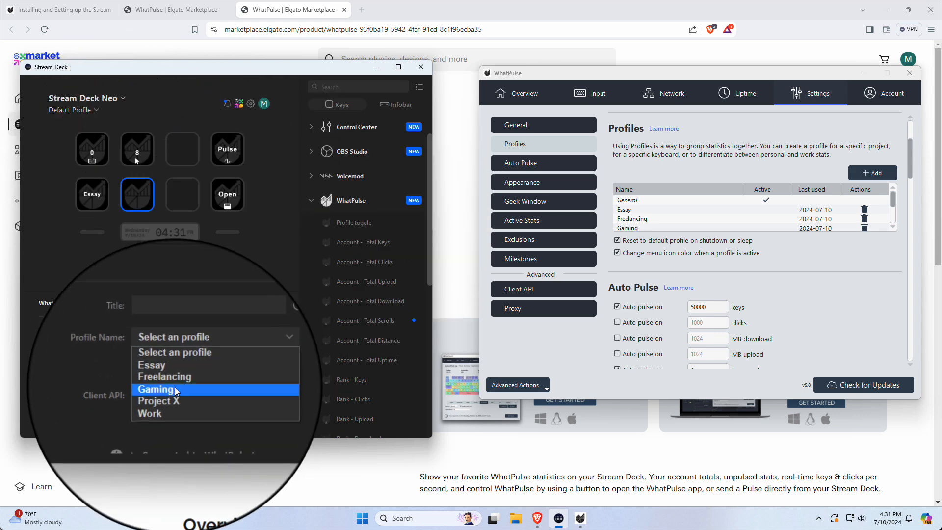
left_click(169, 394)
- Add a Profile toggle to the third key of the second row, assign it the Work profile, and deselect the key
left_click_drag(343, 223, 182, 189)
left_click(198, 353)
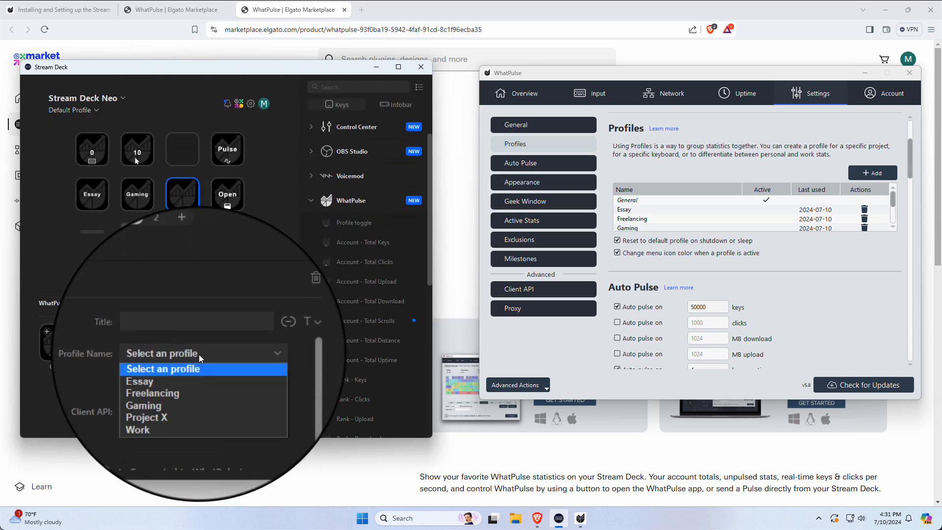
left_click(173, 404)
left_click(243, 263)
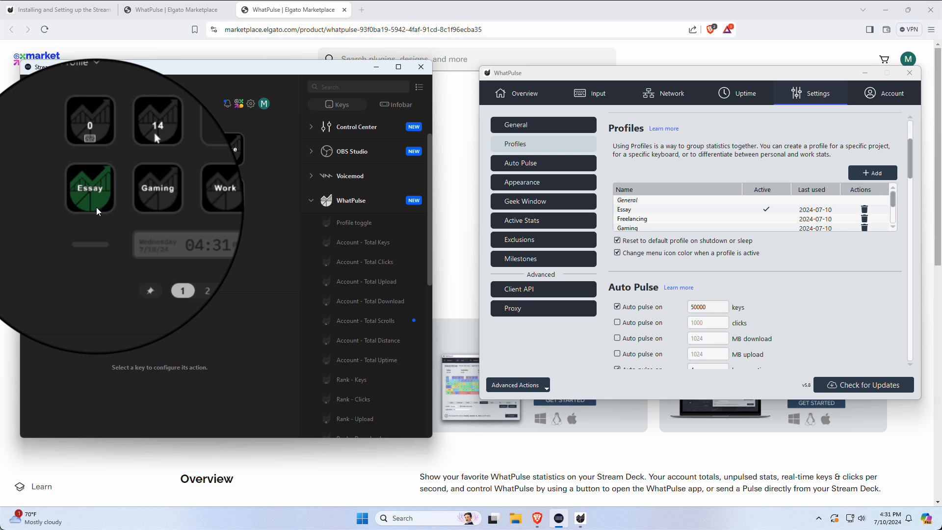
left_click(766, 210)
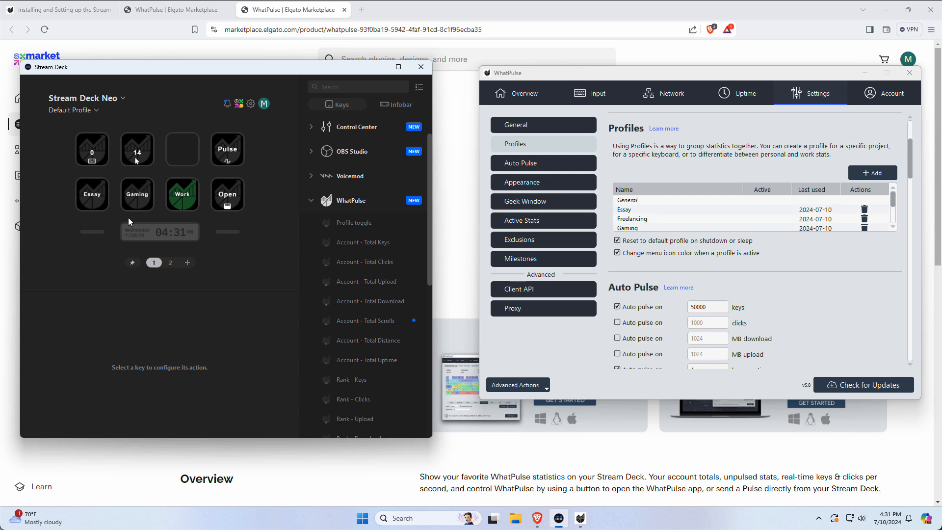
- Look over the profiles offered for the Work key's Profile toggle, leaving its selection as it is
left_click(179, 202)
left_click(233, 351)
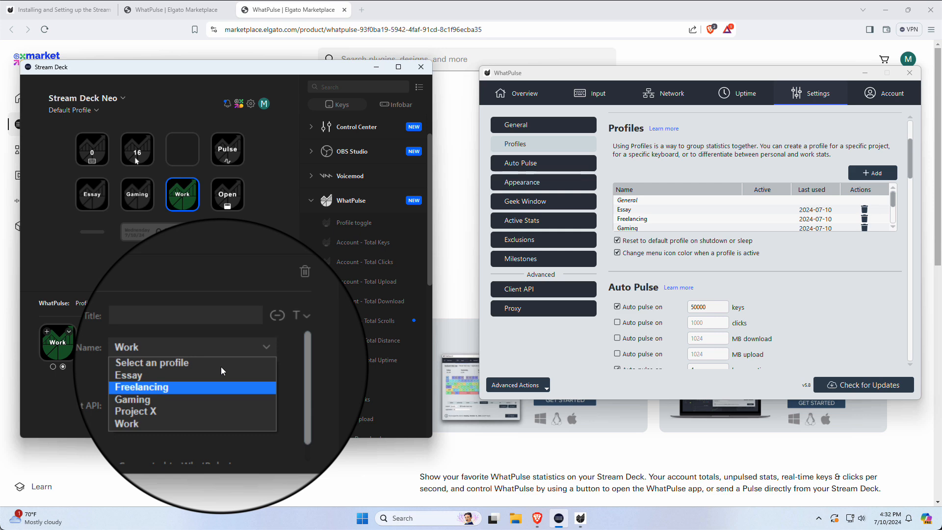
left_click(236, 293)
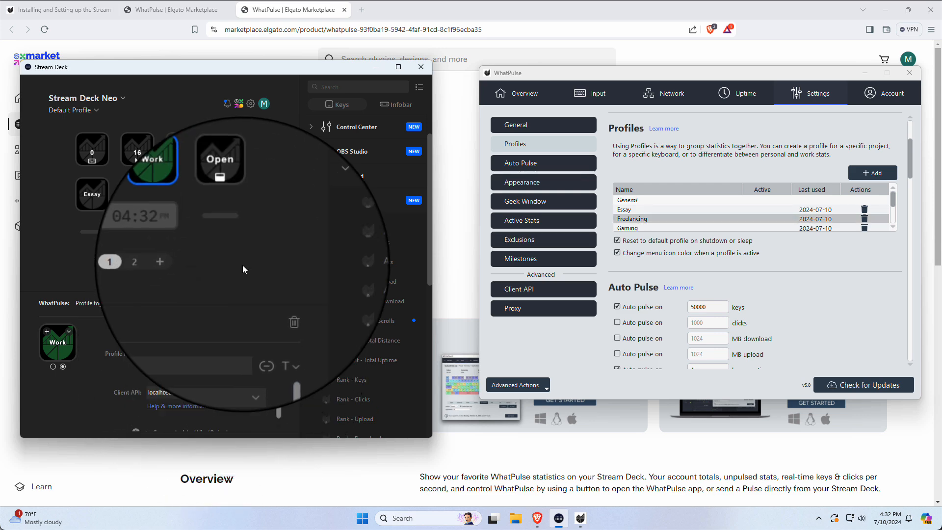
- Add a new profile named Test in the WhatPulse settings
left_click(862, 180)
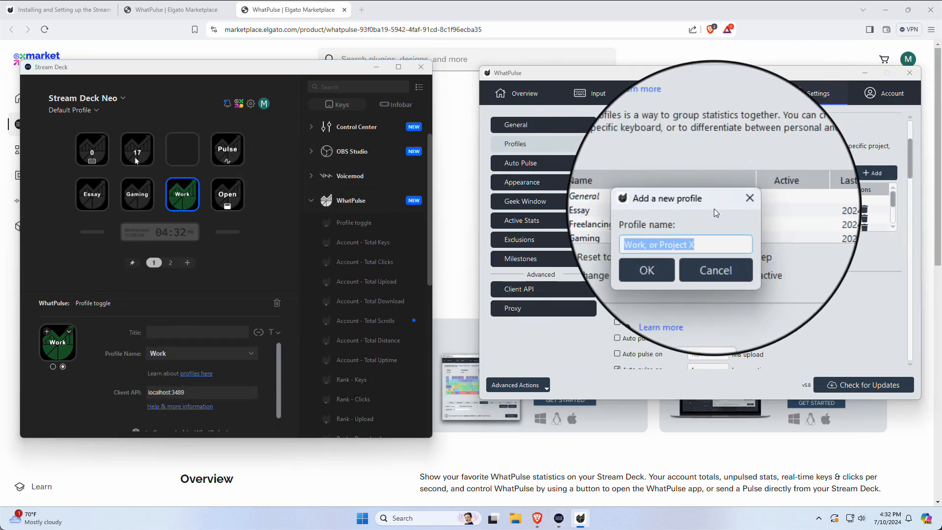
type("Test")
left_click(647, 270)
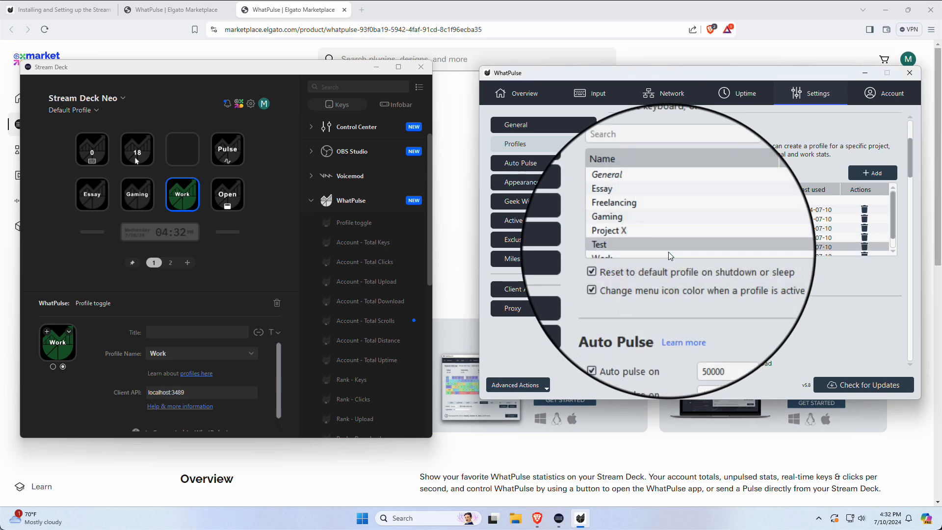
- Refresh the Work key's profile list by selecting the Gaming key and returning to it, and assign it the Test profile
left_click(192, 353)
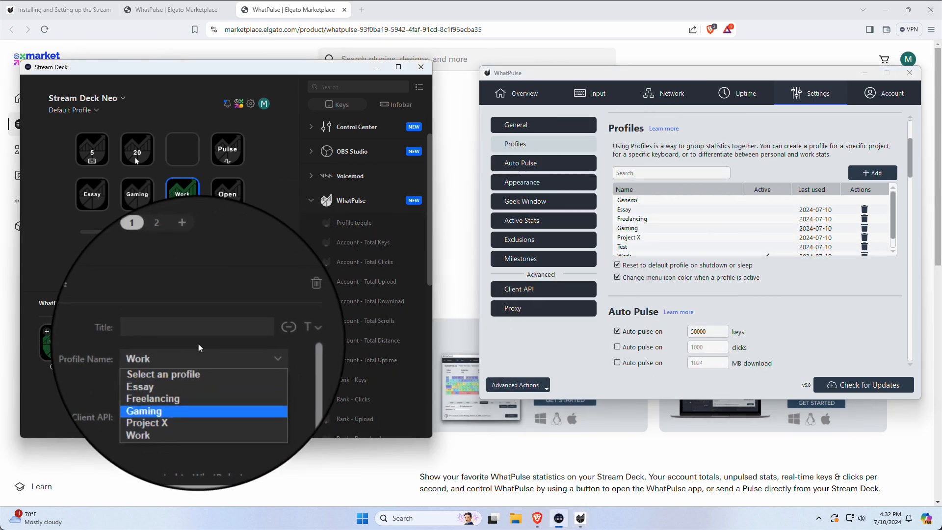
left_click(252, 265)
left_click(135, 195)
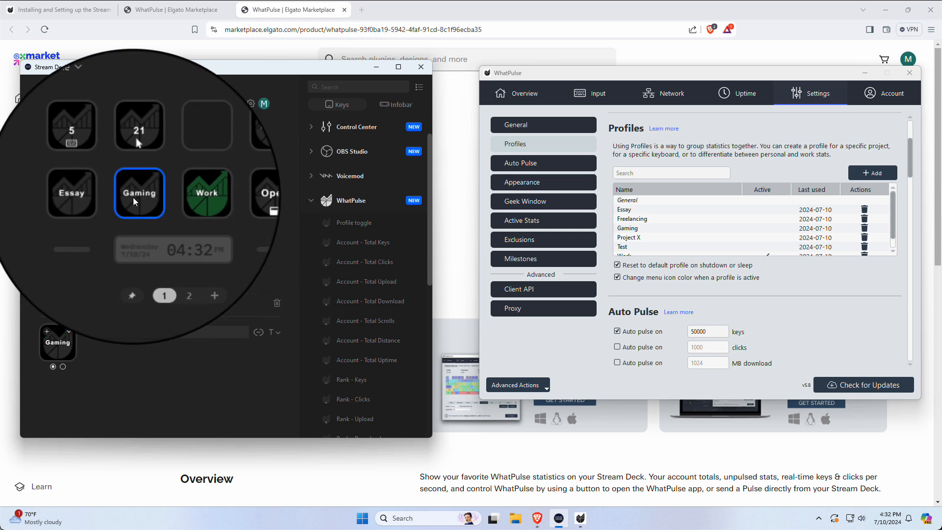
left_click(184, 195)
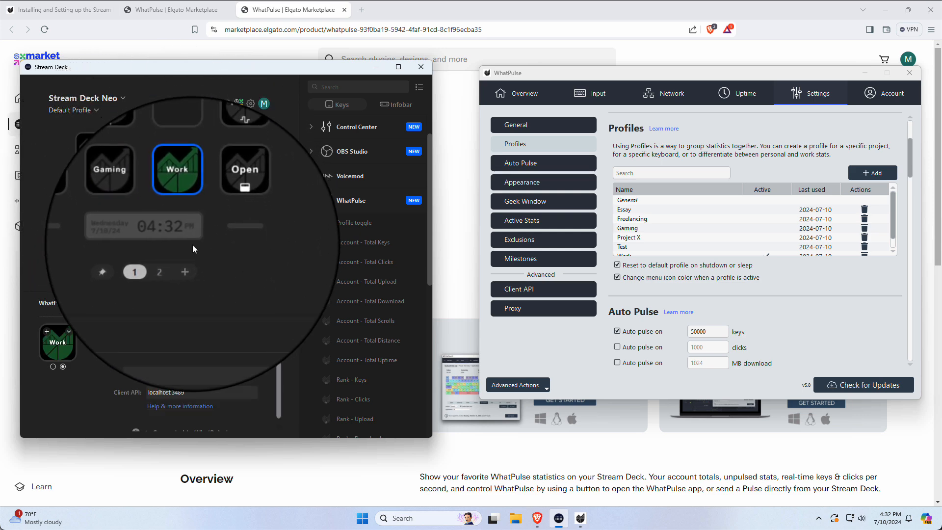
left_click(213, 354)
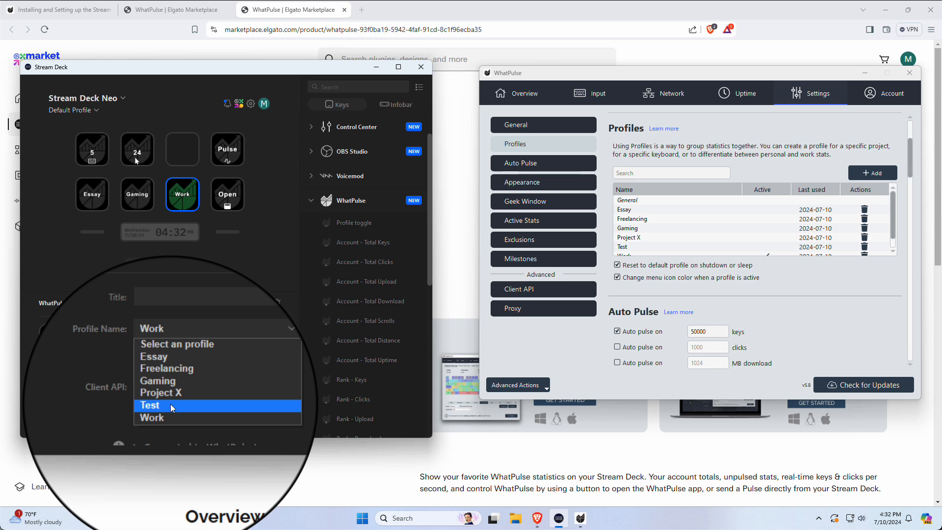
left_click(170, 404)
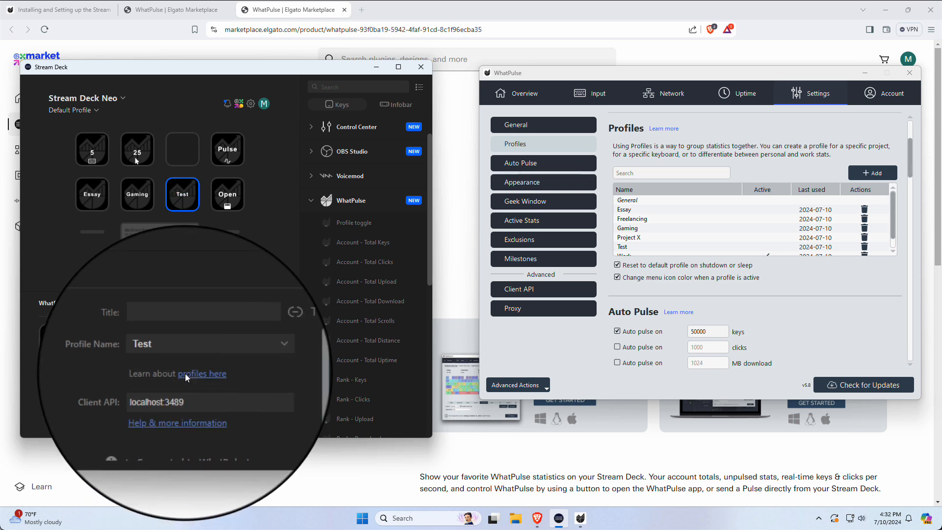